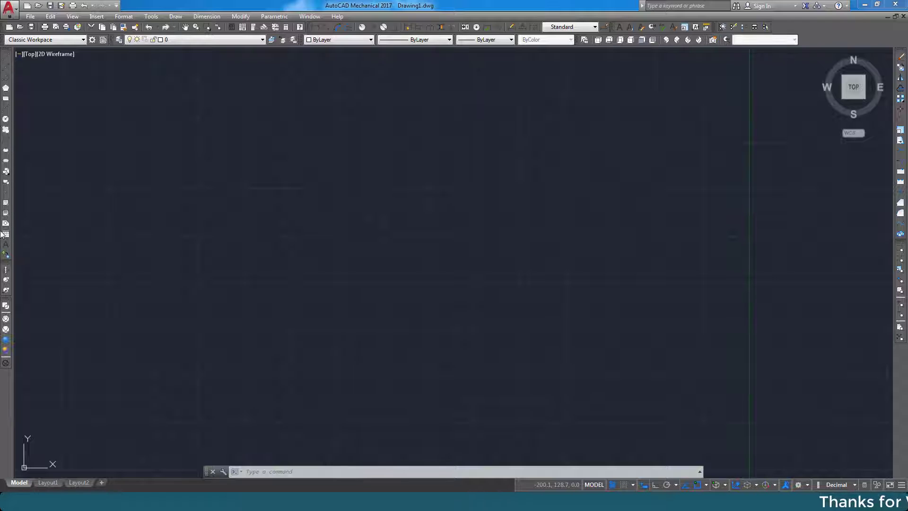
# - Start the LINE command from the toolbar, cancel it, then restart it from the command line
pyautogui.click(6, 59)
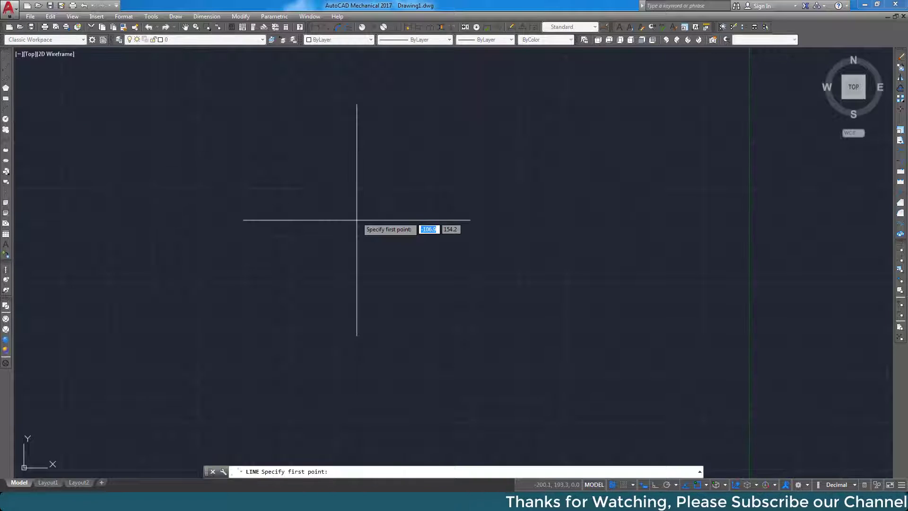
pyautogui.press('Escape')
pyautogui.write('L')
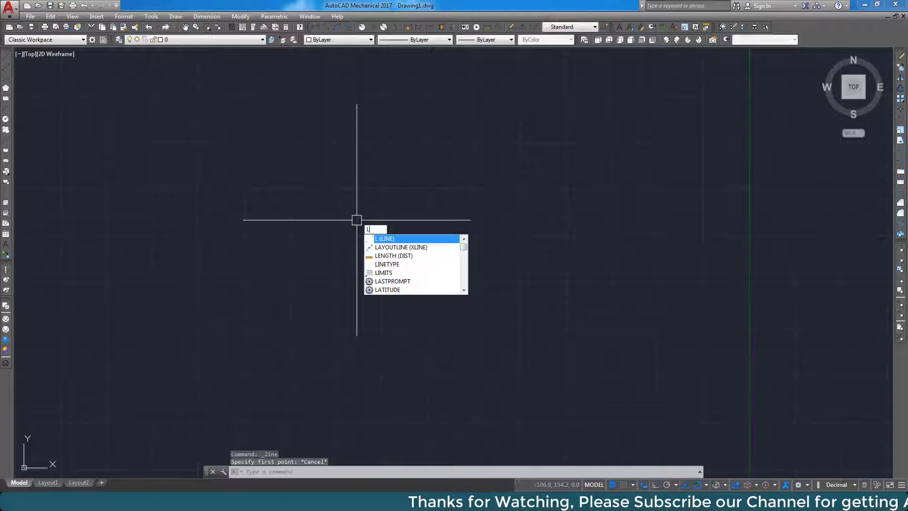
pyautogui.write('In')
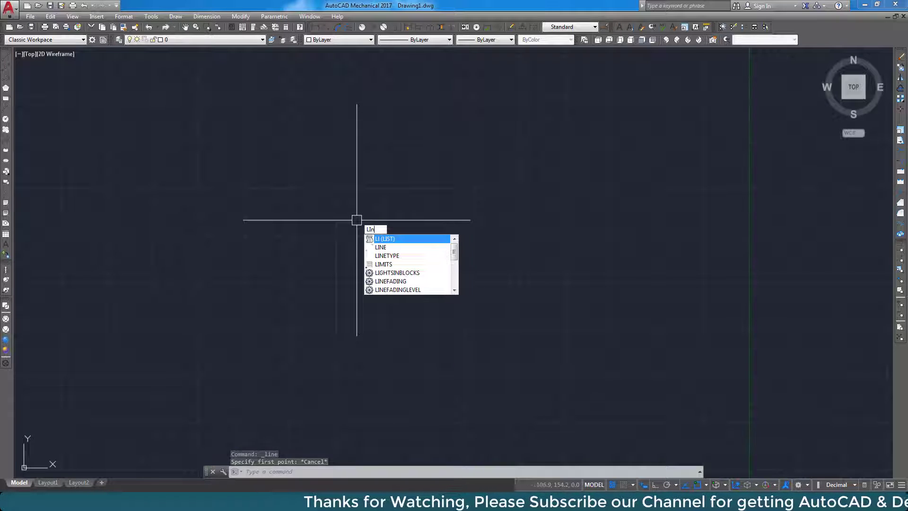
pyautogui.write('e')
pyautogui.press('Return')
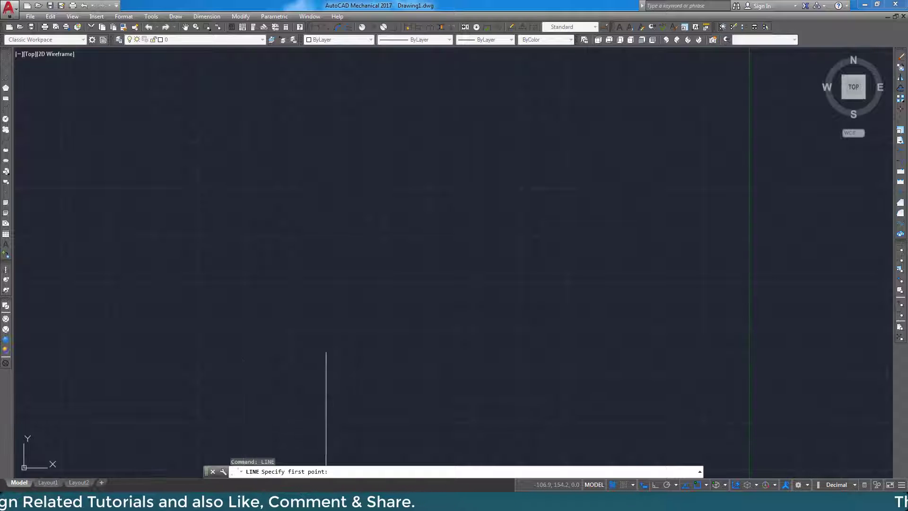
# - Draw a closed rectangle of four line segments with Ortho on
pyautogui.click(288, 188)
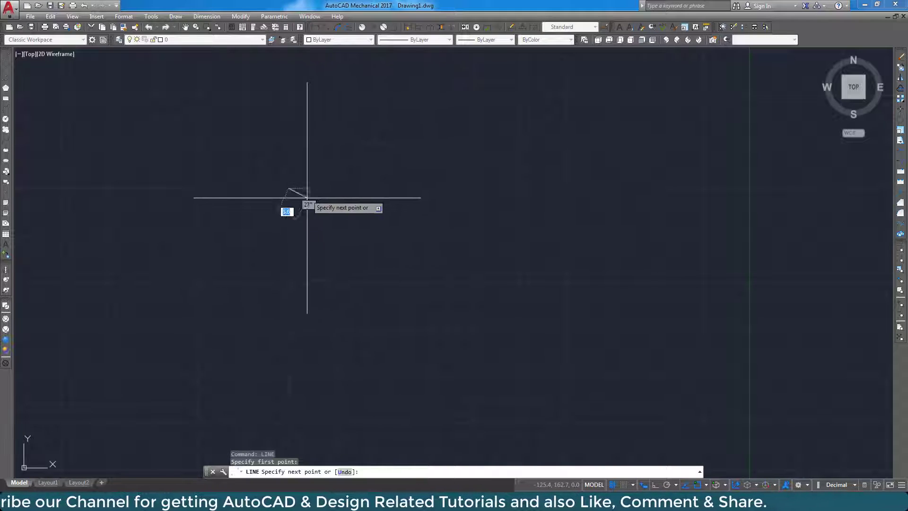
pyautogui.click(655, 487)
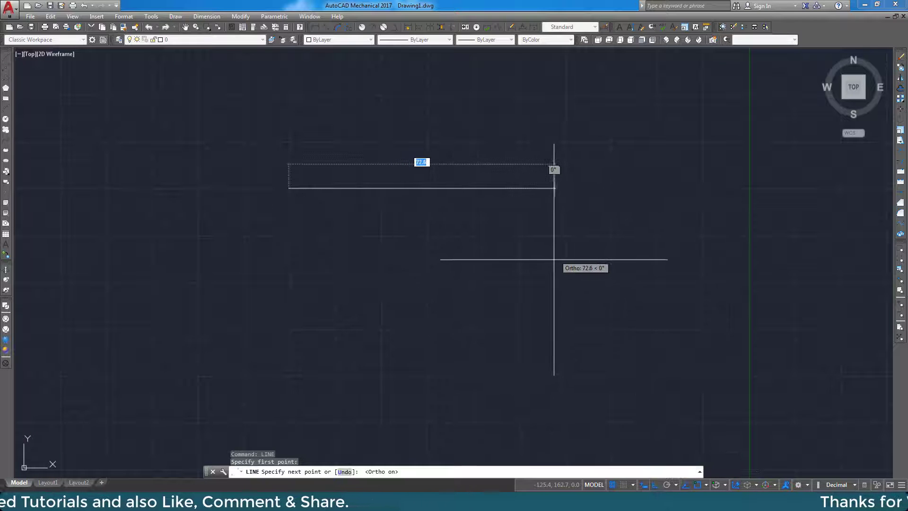
pyautogui.press('F8')
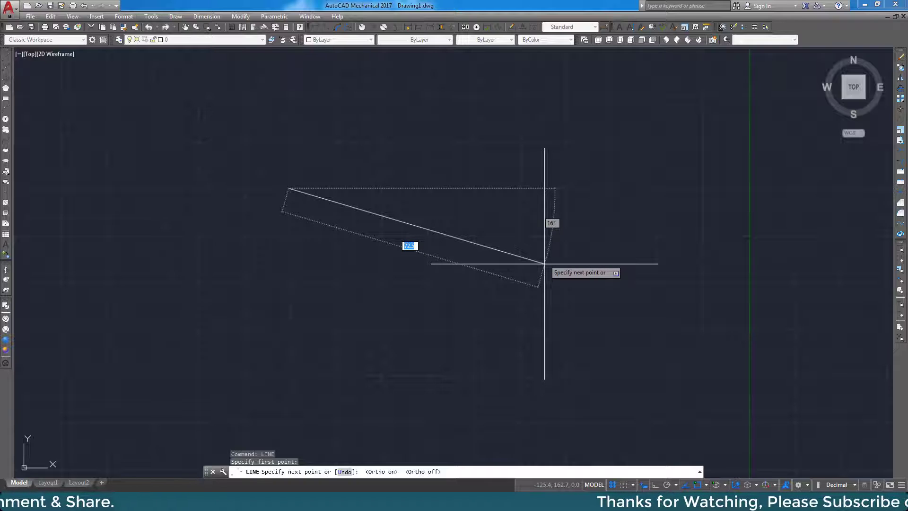
pyautogui.press('F8')
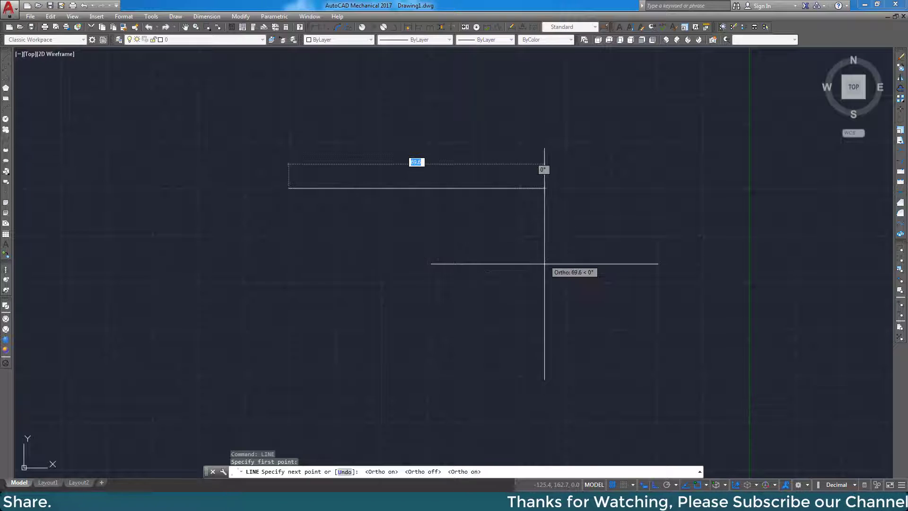
pyautogui.press('F8')
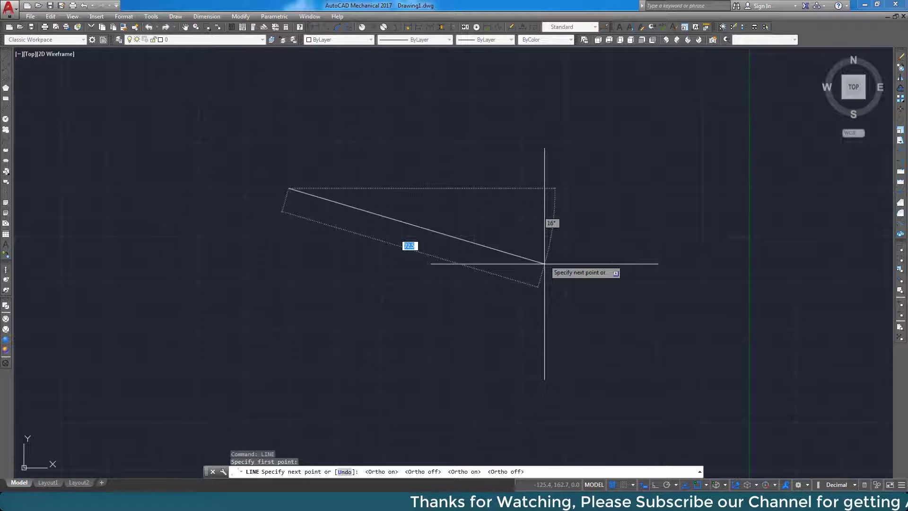
pyautogui.press('F8')
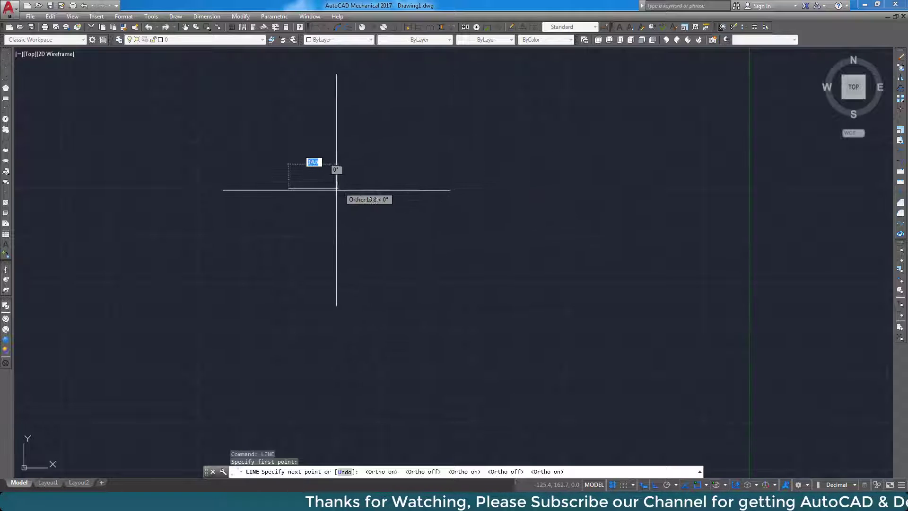
pyautogui.click(475, 189)
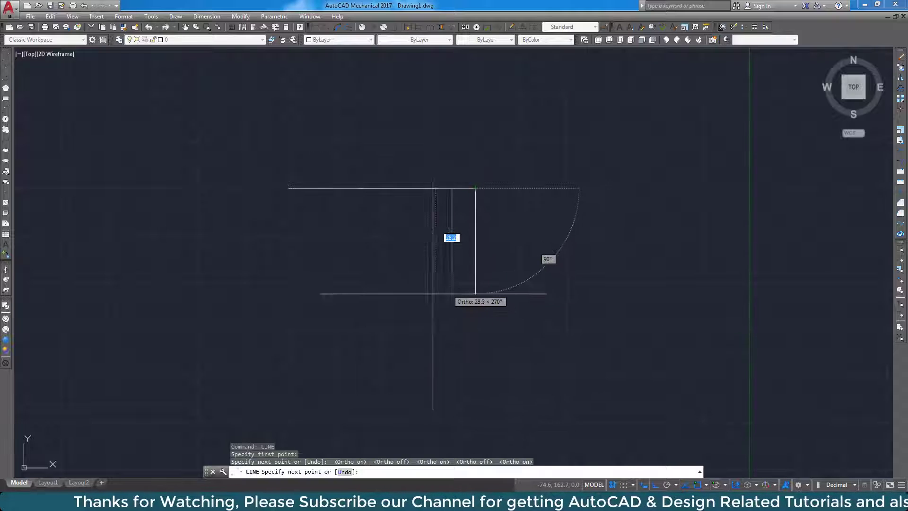
pyautogui.click(475, 341)
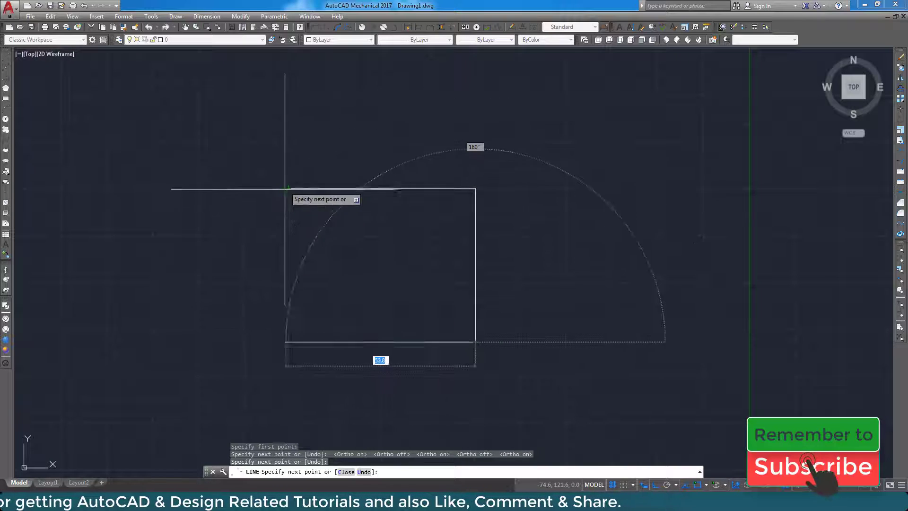
pyautogui.click(287, 342)
pyautogui.write('c')
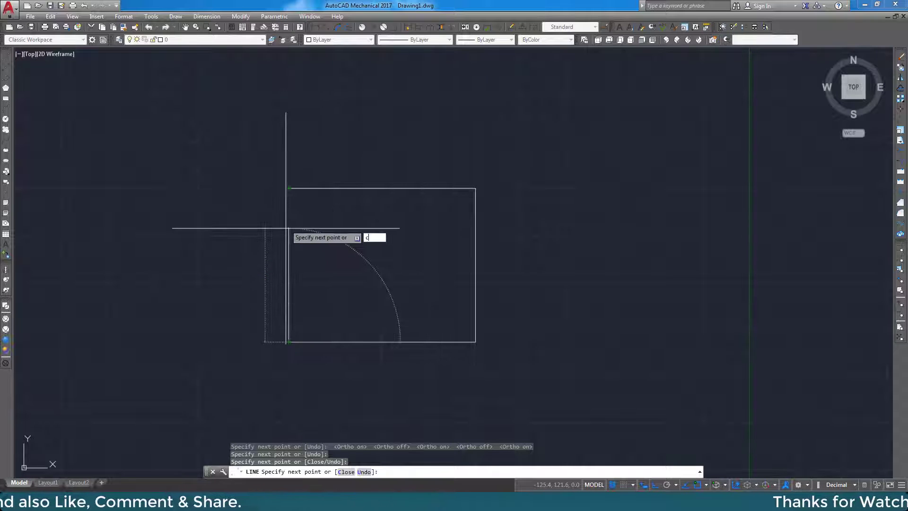
pyautogui.press('Return')
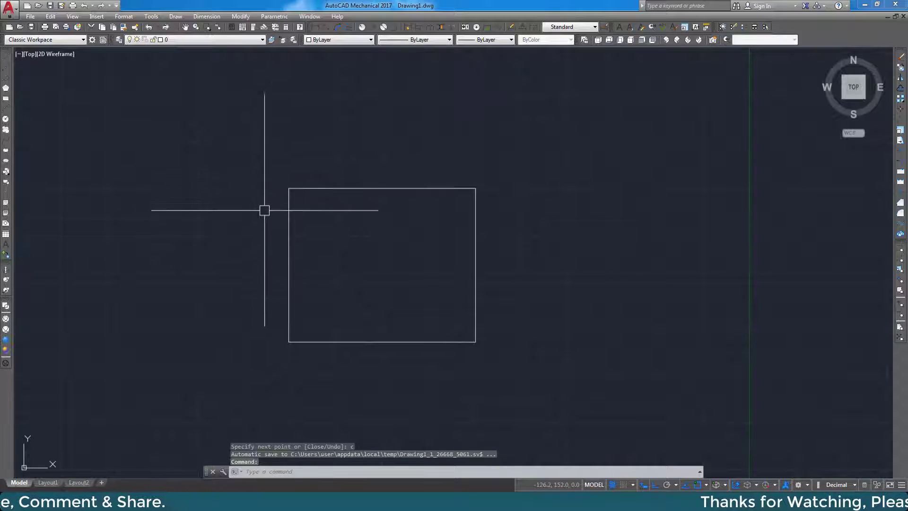
# - Draw a closed stepped line outline right of the rectangle, ending back at its start corner
pyautogui.click(6, 58)
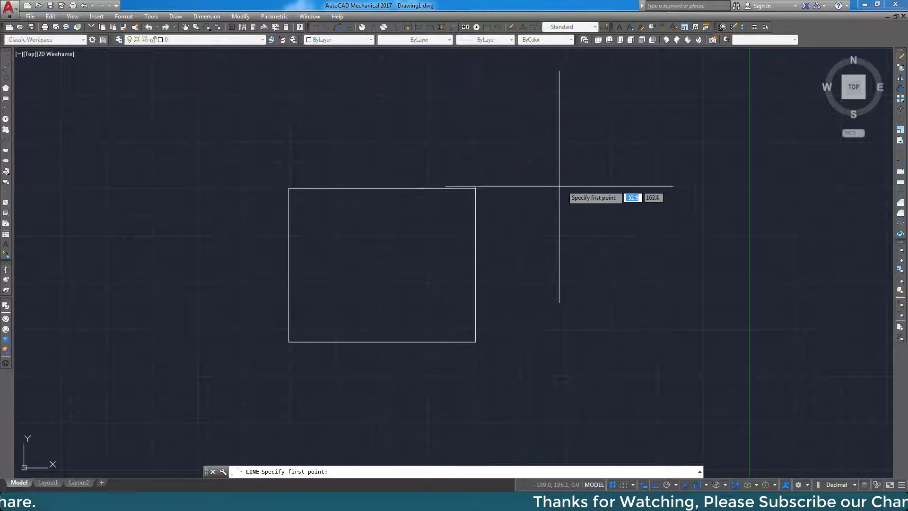
pyautogui.click(552, 137)
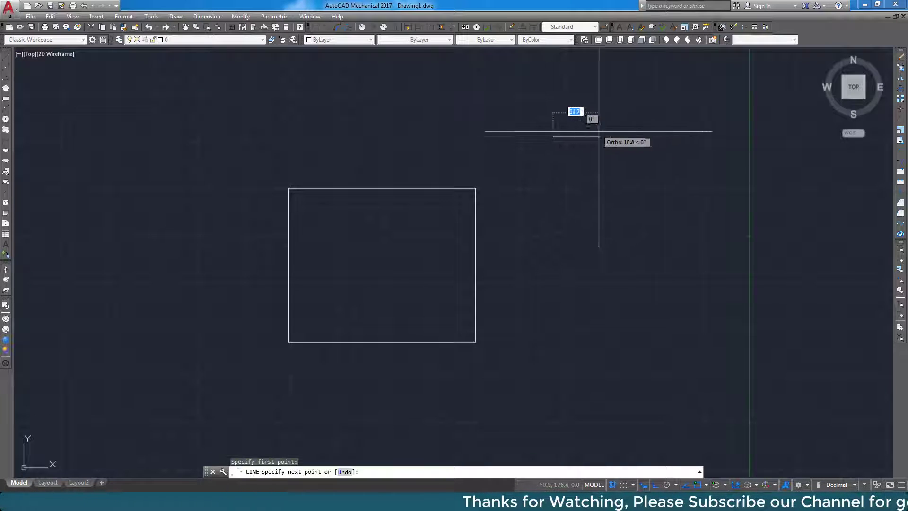
pyautogui.click(653, 136)
pyautogui.click(654, 187)
pyautogui.click(725, 187)
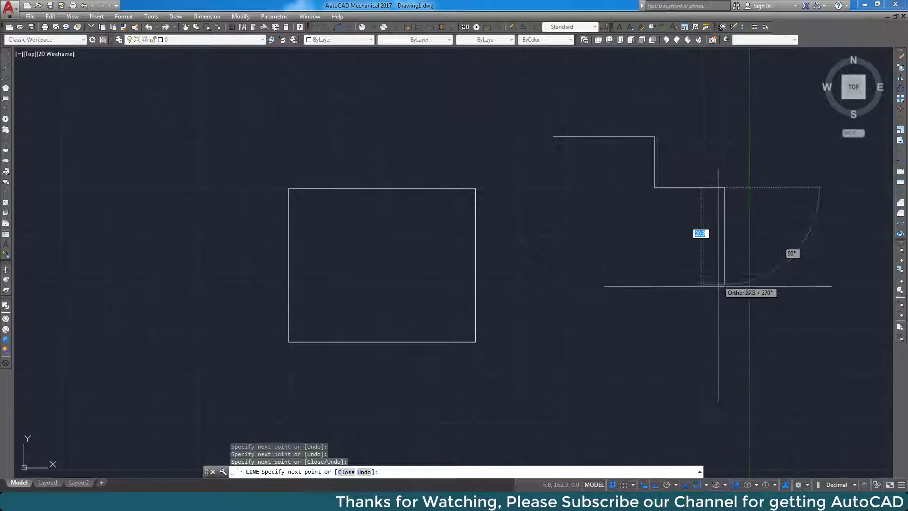
pyautogui.click(725, 297)
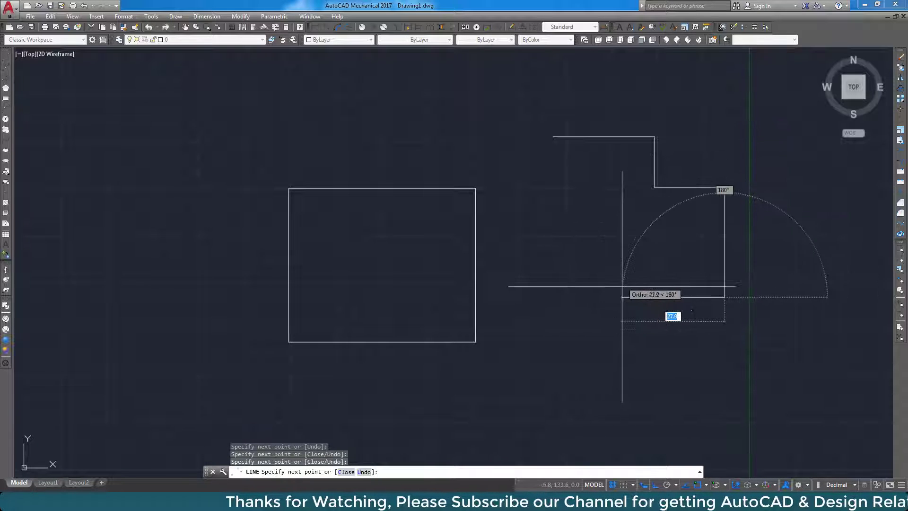
pyautogui.click(622, 286)
pyautogui.click(622, 245)
pyautogui.click(531, 245)
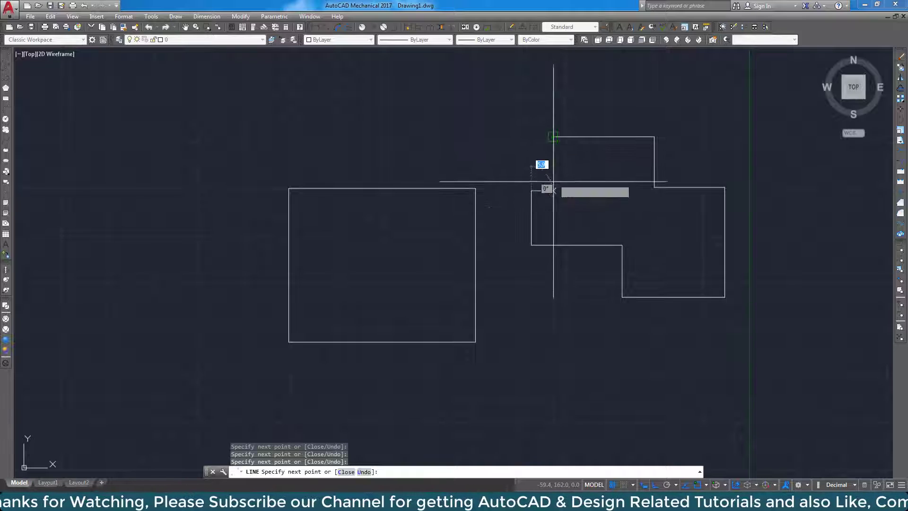
pyautogui.click(553, 191)
pyautogui.click(553, 137)
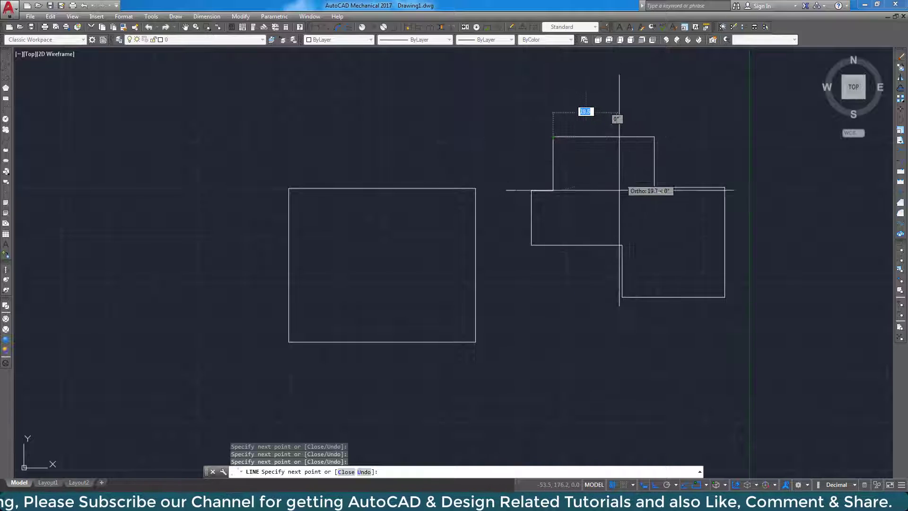
pyautogui.press('Return')
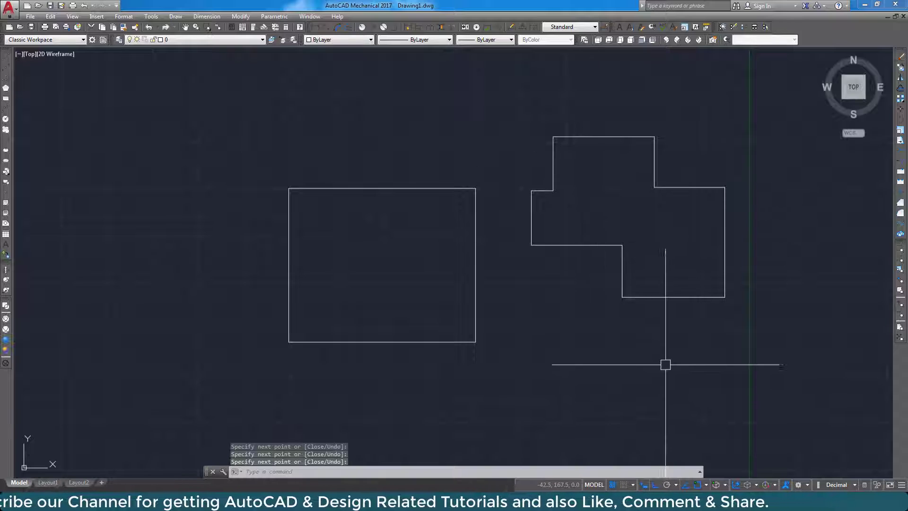
# - Undo once and zoom in and out to bring the empty UCS origin area into view
pyautogui.hotkey('ctrl', 'z')
pyautogui.scroll(-2, 212, 180)
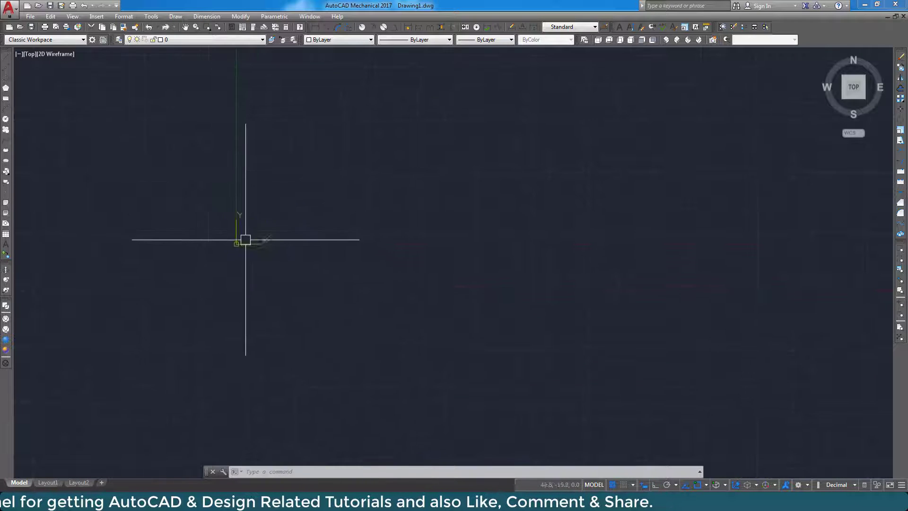
pyautogui.scroll(2, 243, 239)
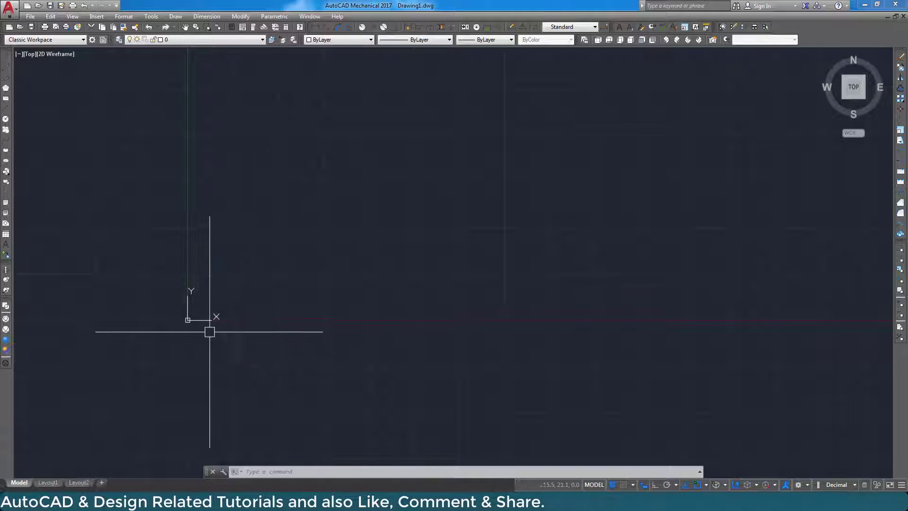
pyautogui.scroll(2, 341, 247)
pyautogui.scroll(-3, 356, 244)
pyautogui.scroll(2, 339, 259)
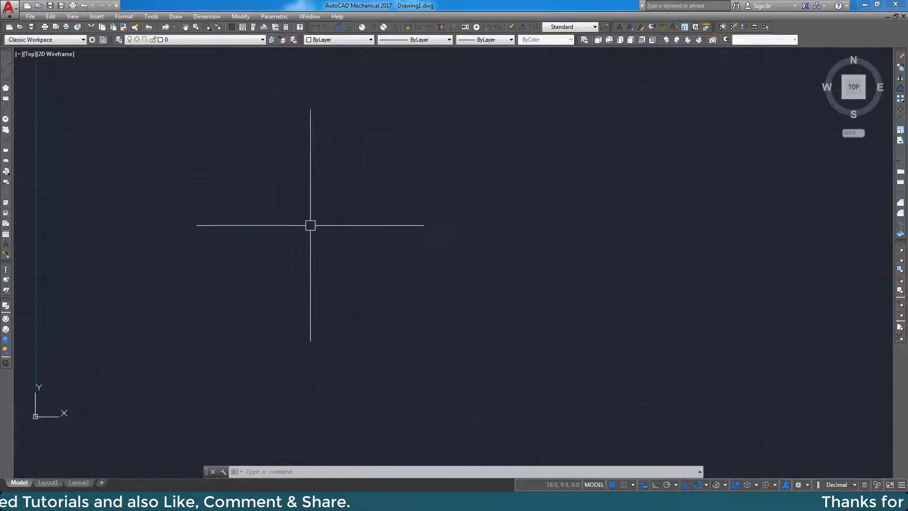
pyautogui.scroll(-3, 307, 236)
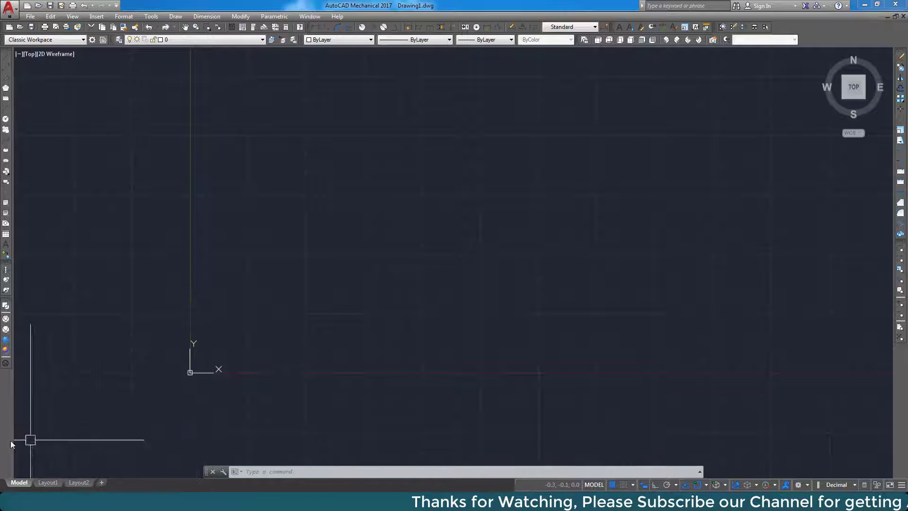
# - Turn off the UCS icon's Origin display under View > Display > UCS Icon
pyautogui.click(72, 16)
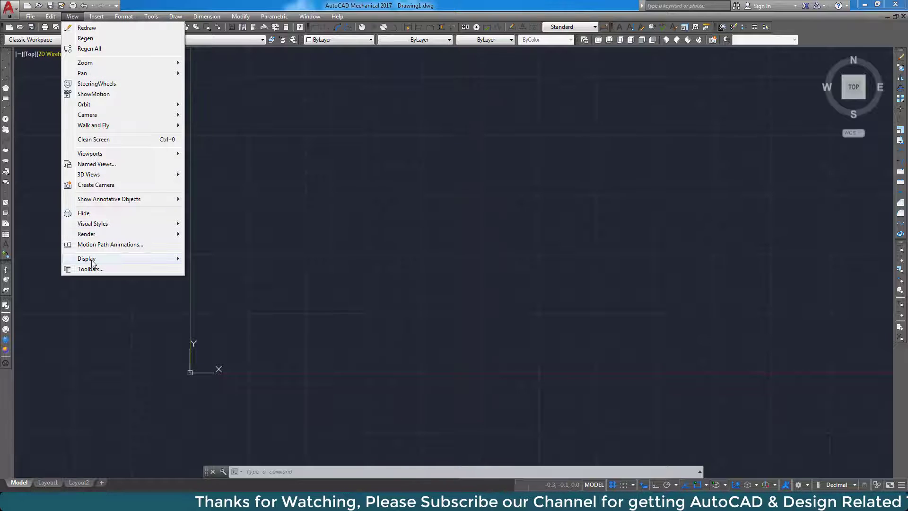
pyautogui.moveTo(87, 258)
pyautogui.moveTo(210, 258)
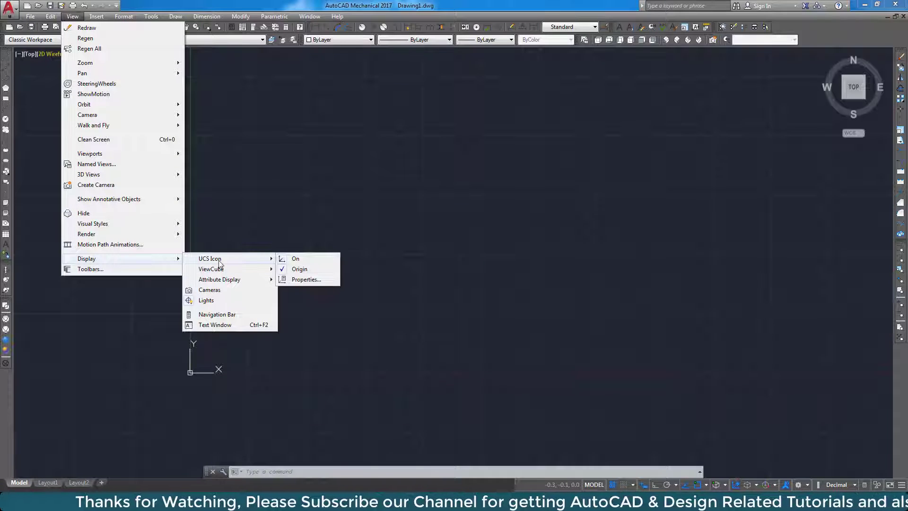
pyautogui.click(306, 269)
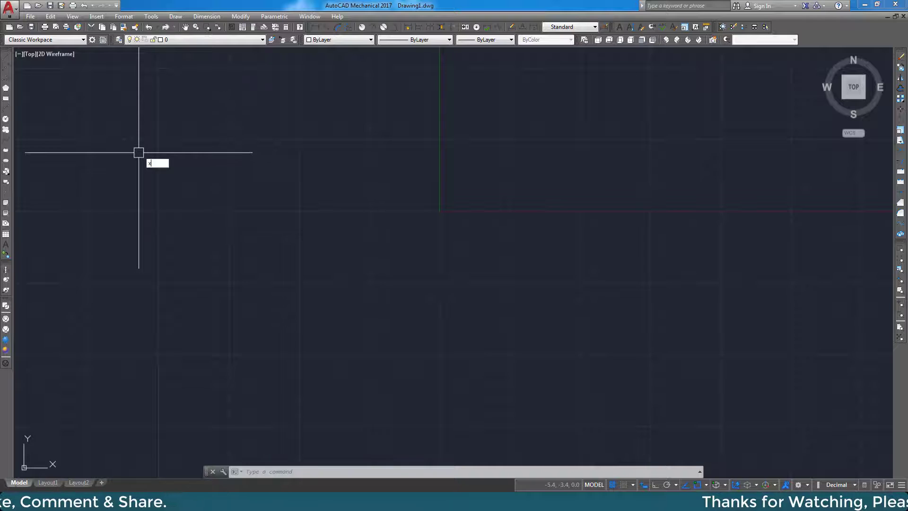
# - Start the XLINE construction line command from the command line
pyautogui.write('l')
pyautogui.press('Return')
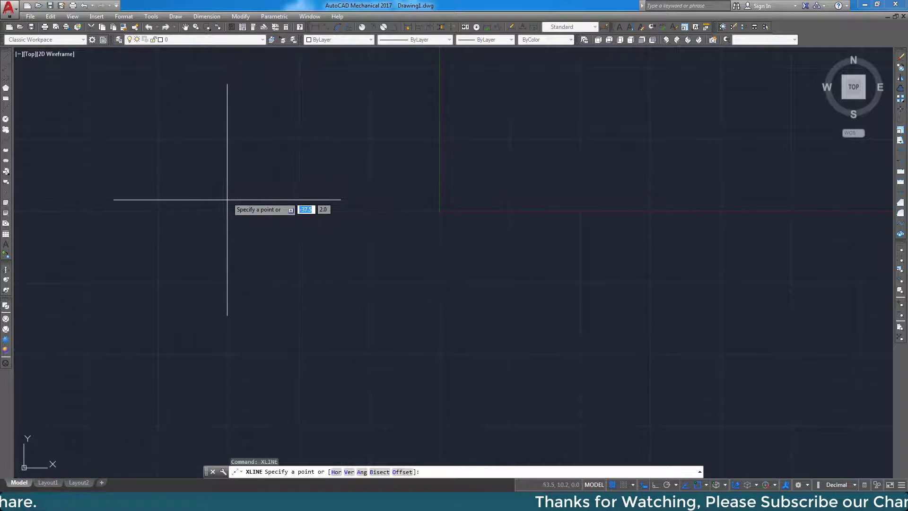
# - Place several vertical and horizontal construction lines with Ortho on
pyautogui.click(218, 271)
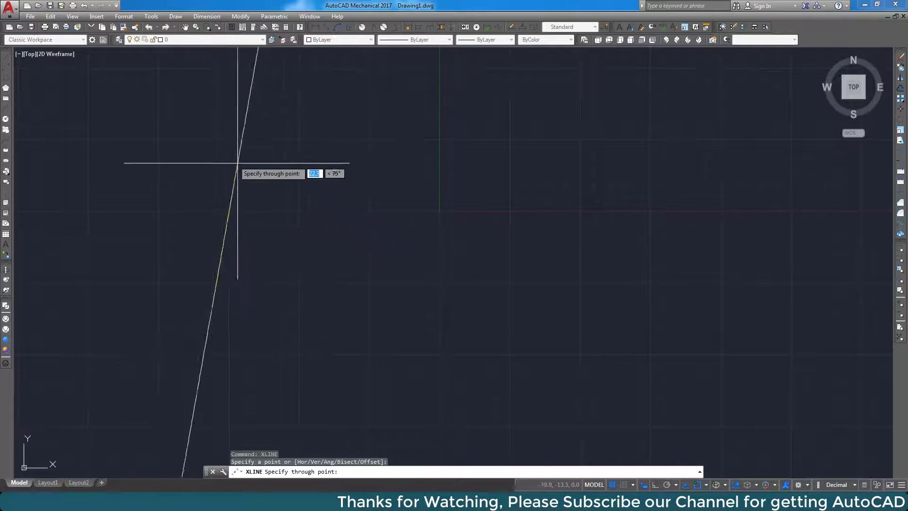
pyautogui.press('F8')
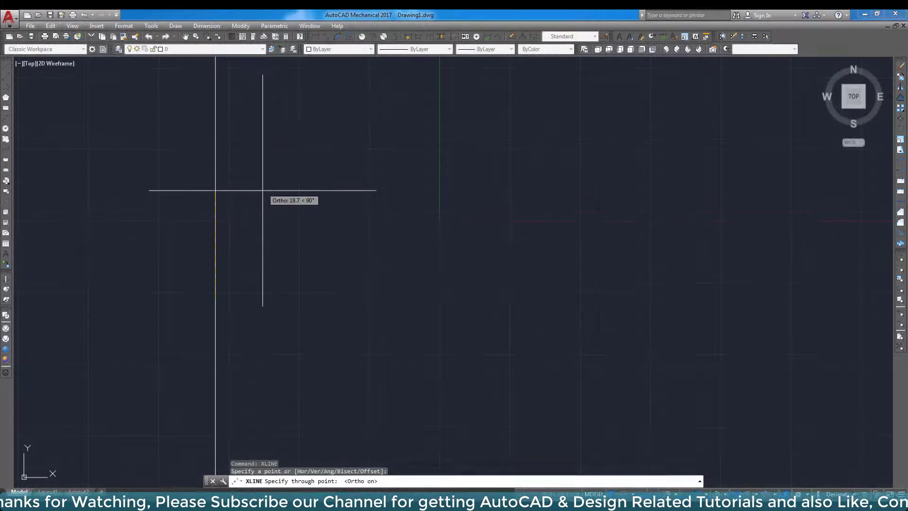
pyautogui.click(226, 217)
pyautogui.press('Return')
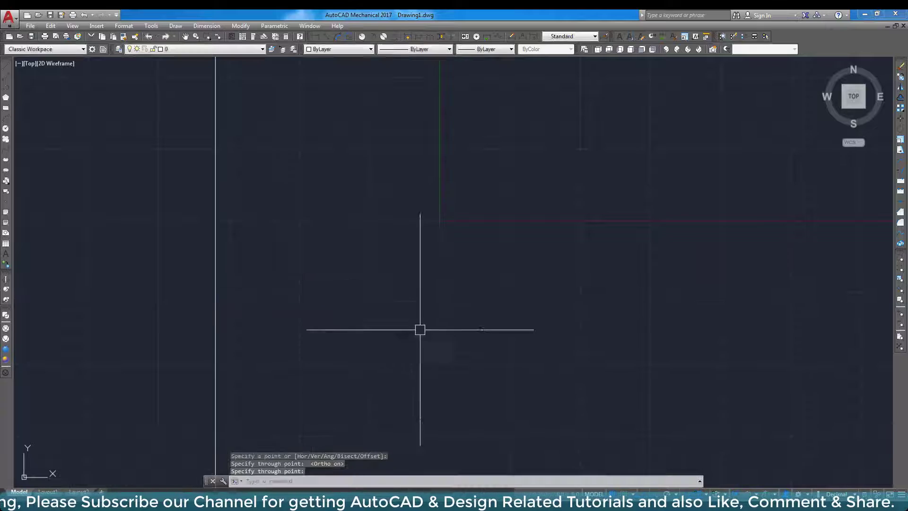
pyautogui.press('Return')
pyautogui.click(368, 359)
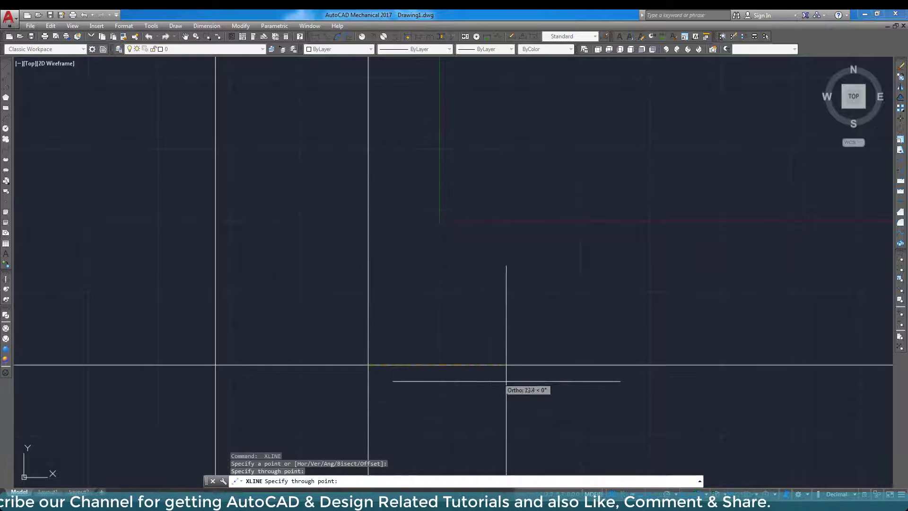
pyautogui.click(548, 376)
pyautogui.click(649, 212)
pyautogui.press('Return')
pyautogui.scroll(-3, 387, 284)
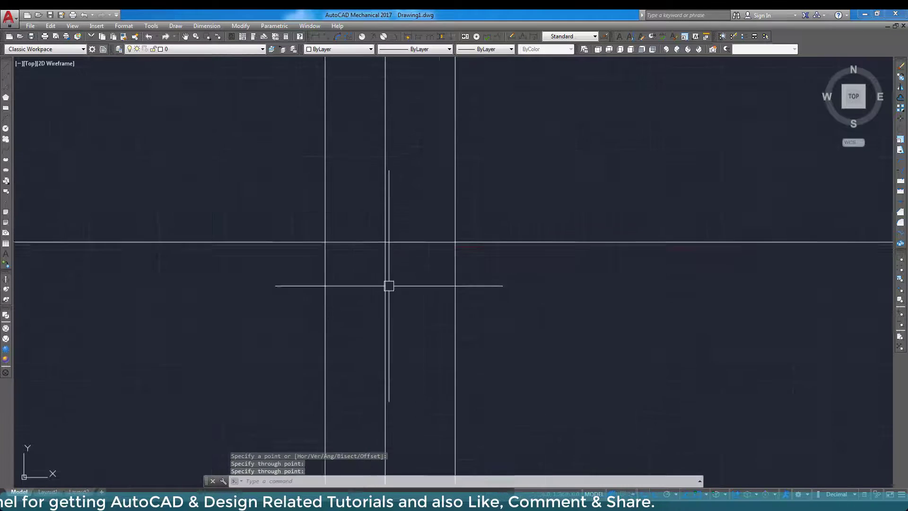
pyautogui.press('Return')
pyautogui.click(671, 371)
pyautogui.press('Return')
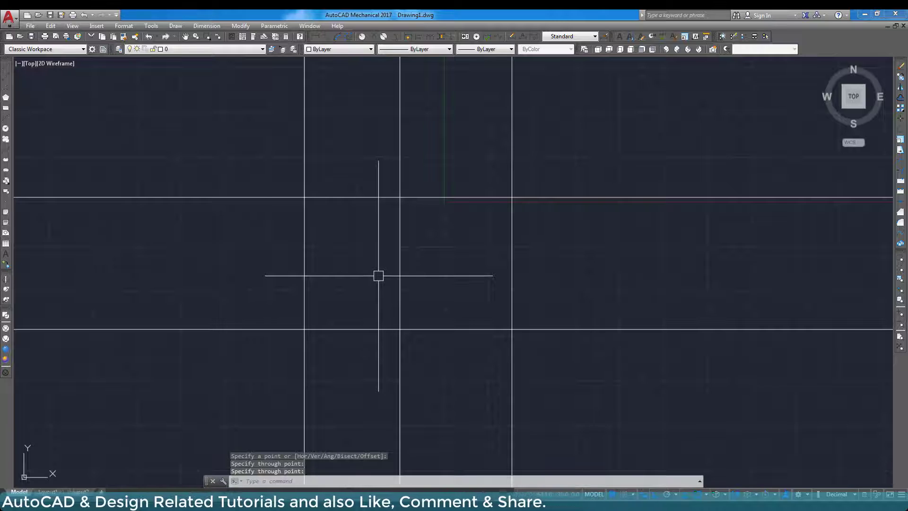
# - Zoom out to view the construction lines, then select all and delete them
pyautogui.scroll(-3, 384, 280)
pyautogui.scroll(-3, 385, 267)
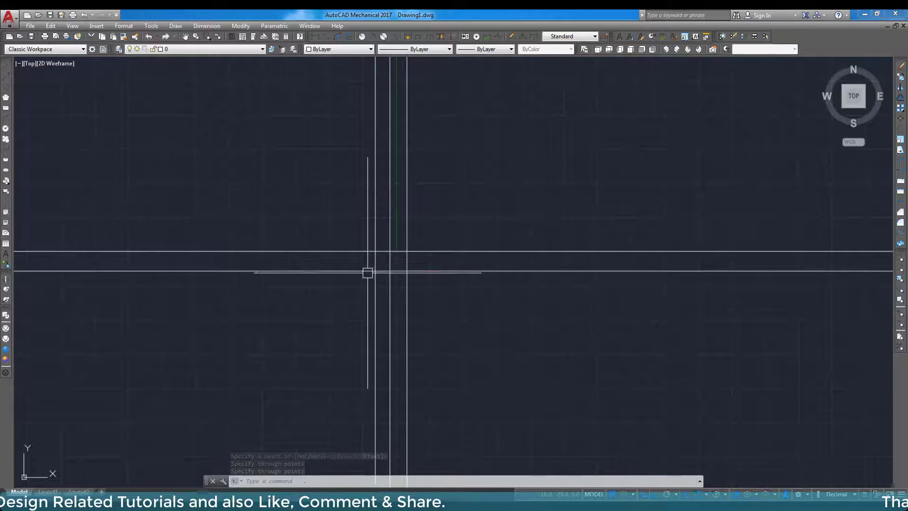
pyautogui.scroll(-3, 368, 274)
pyautogui.scroll(5, 392, 275)
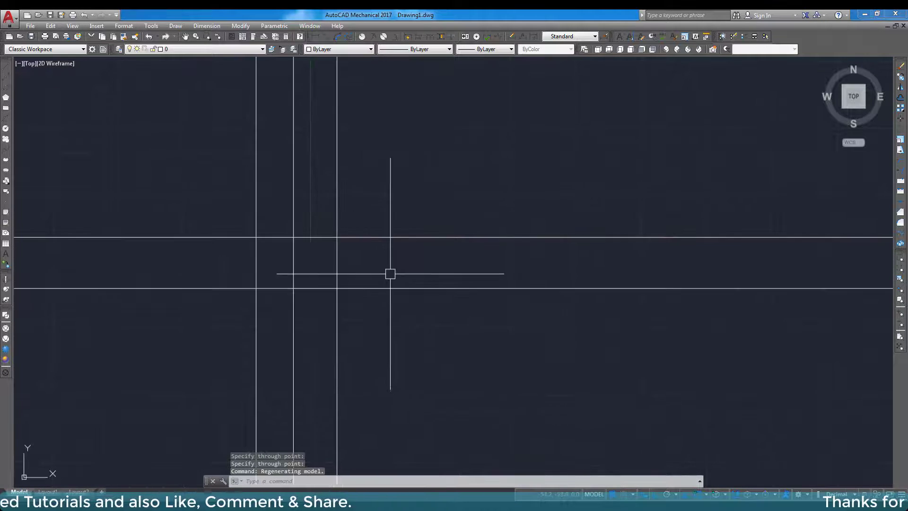
pyautogui.scroll(4, 251, 268)
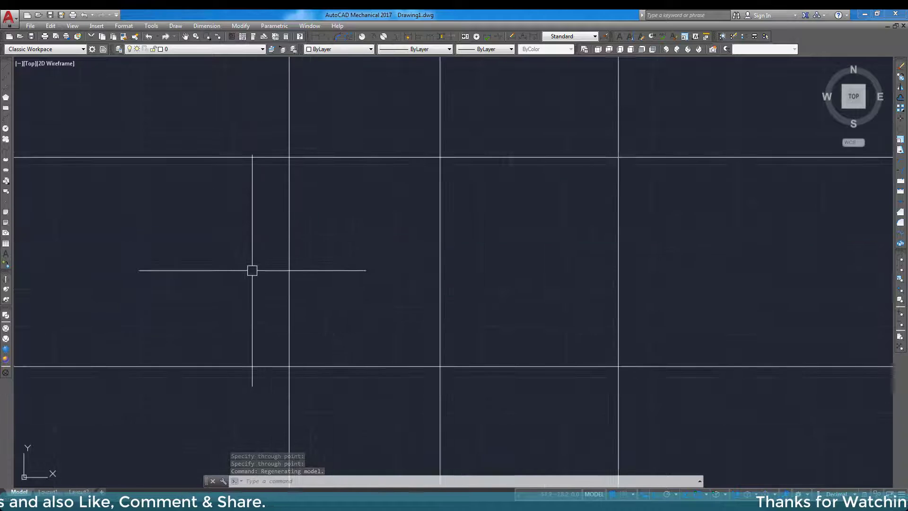
pyautogui.scroll(2, 340, 257)
pyautogui.scroll(-4, 293, 263)
pyautogui.hotkey('ctrl', 'a')
pyautogui.press('Delete')
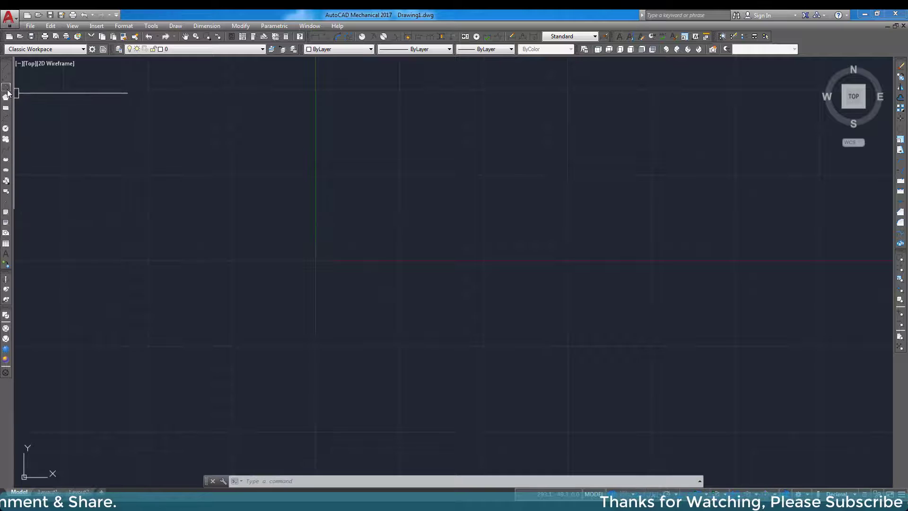
# - Start the Polyline tool from the Draw toolbar
pyautogui.click(6, 88)
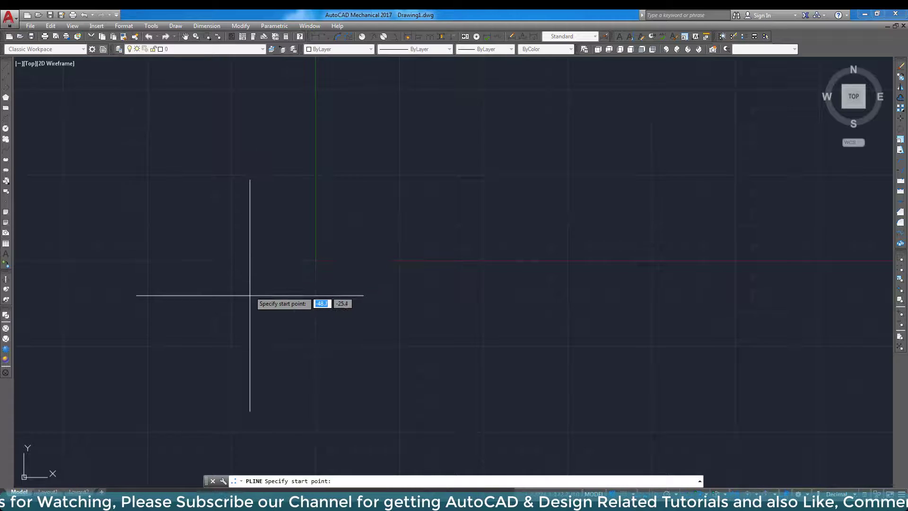
# - Draw a closed polyline with a flat top and pointed right corner, then select it as one object
pyautogui.click(268, 144)
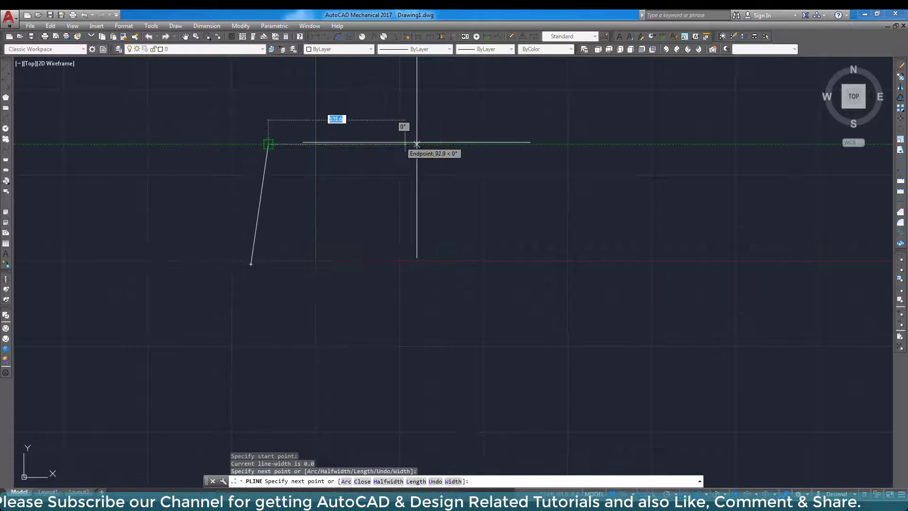
pyautogui.click(462, 144)
pyautogui.click(597, 255)
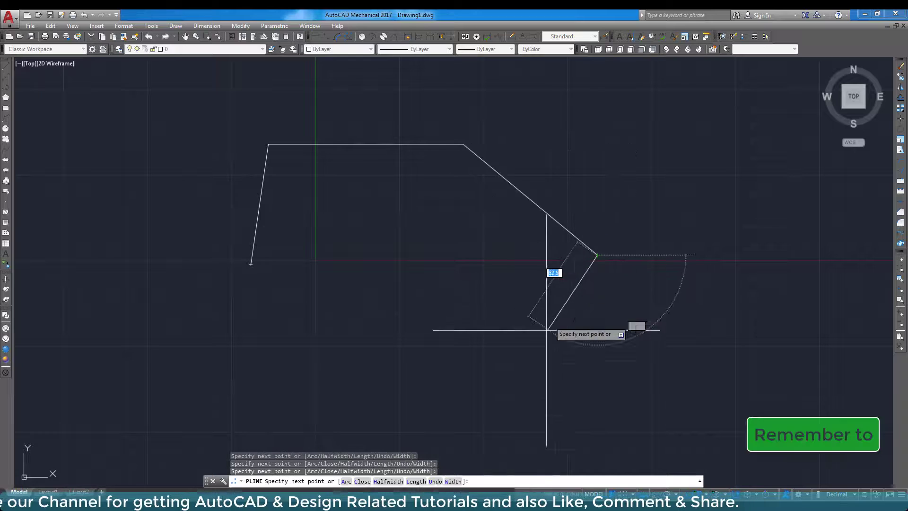
pyautogui.click(538, 349)
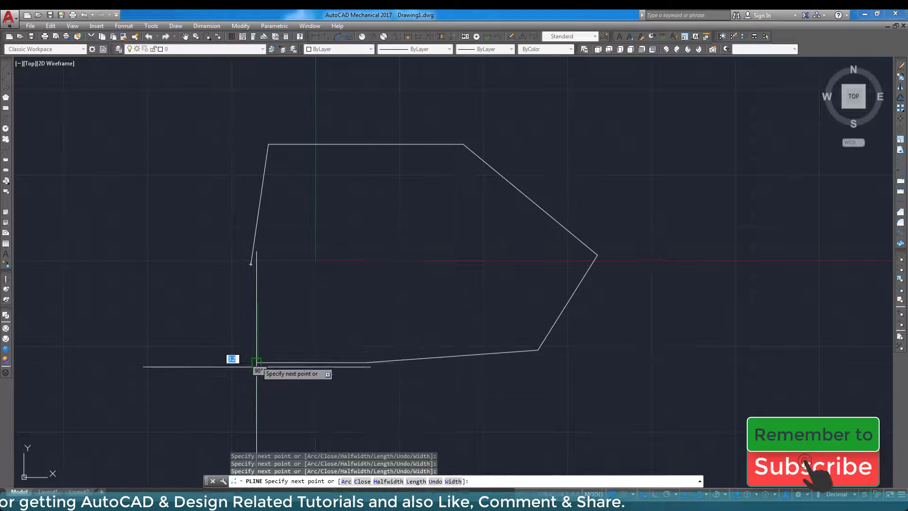
pyautogui.click(256, 362)
pyautogui.click(251, 263)
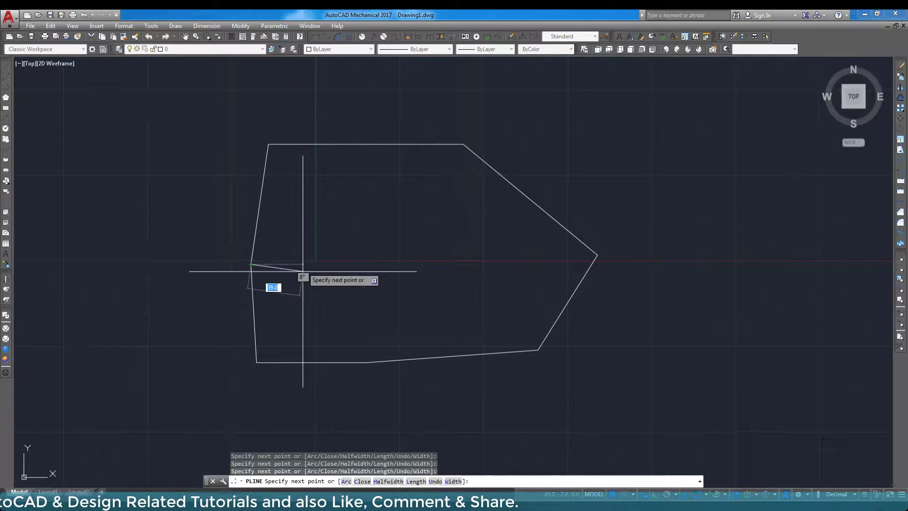
pyautogui.press('Return')
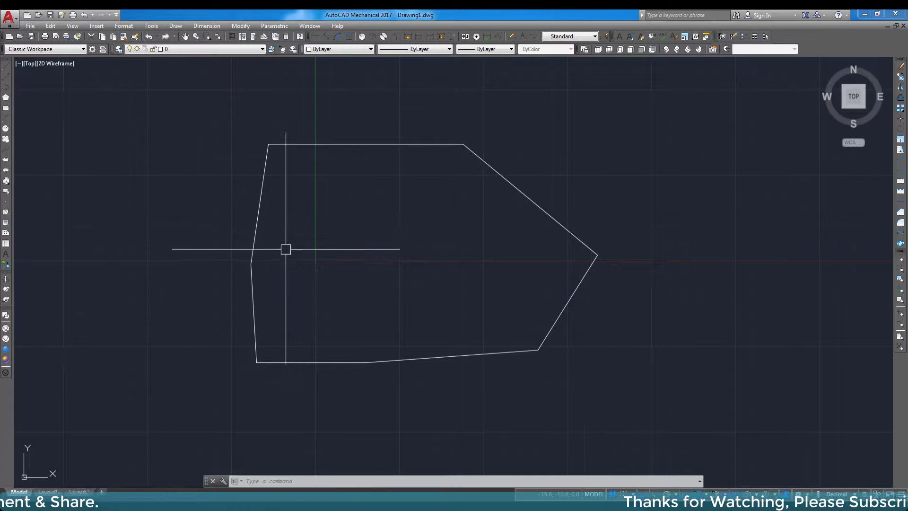
pyautogui.click(257, 247)
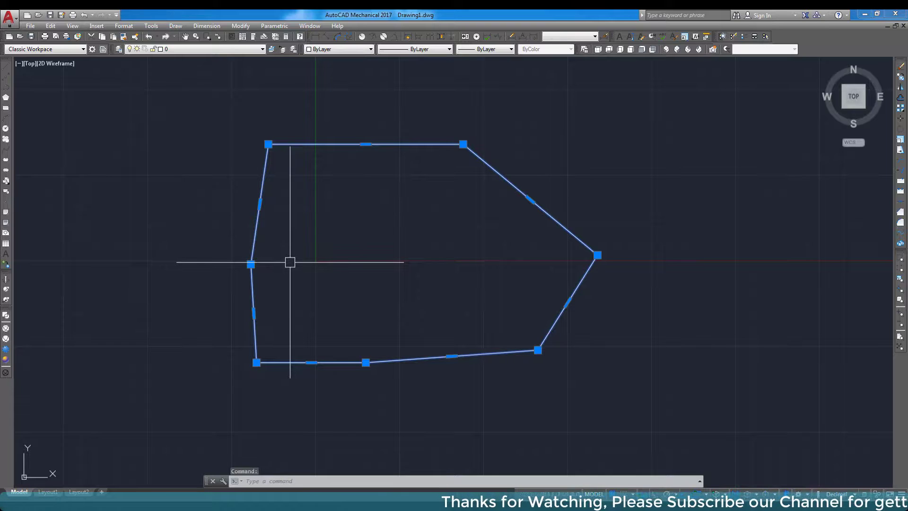
pyautogui.click(6, 68)
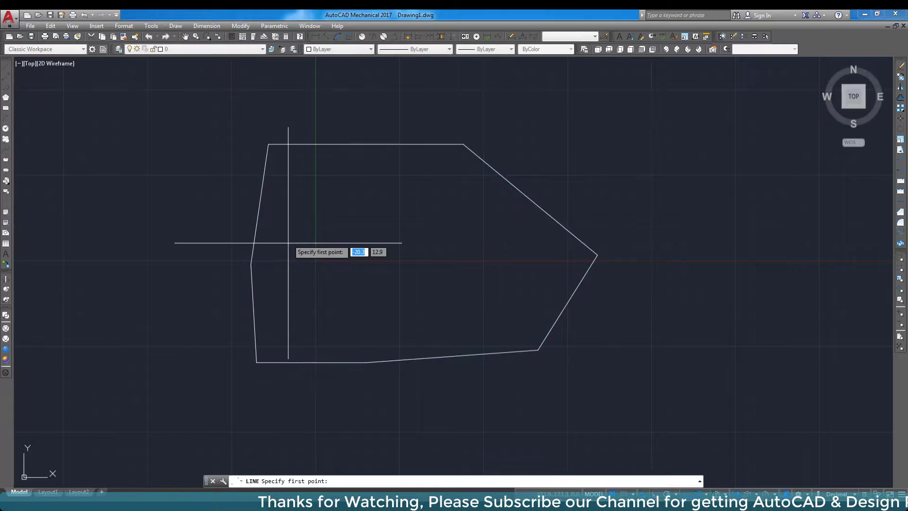
# - Draw a six-cornered inner polygon of separate lines, then select only its top edge
pyautogui.click(326, 212)
pyautogui.click(470, 263)
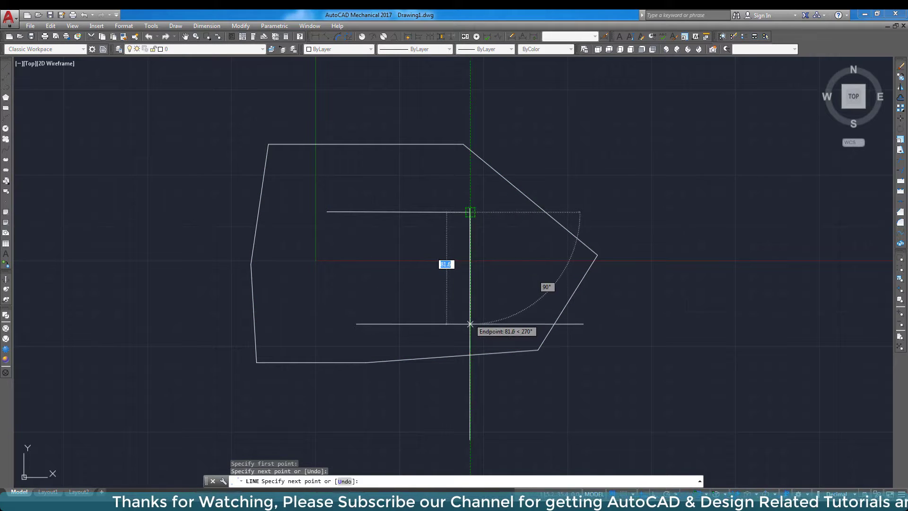
pyautogui.click(470, 324)
pyautogui.click(376, 343)
pyautogui.click(323, 310)
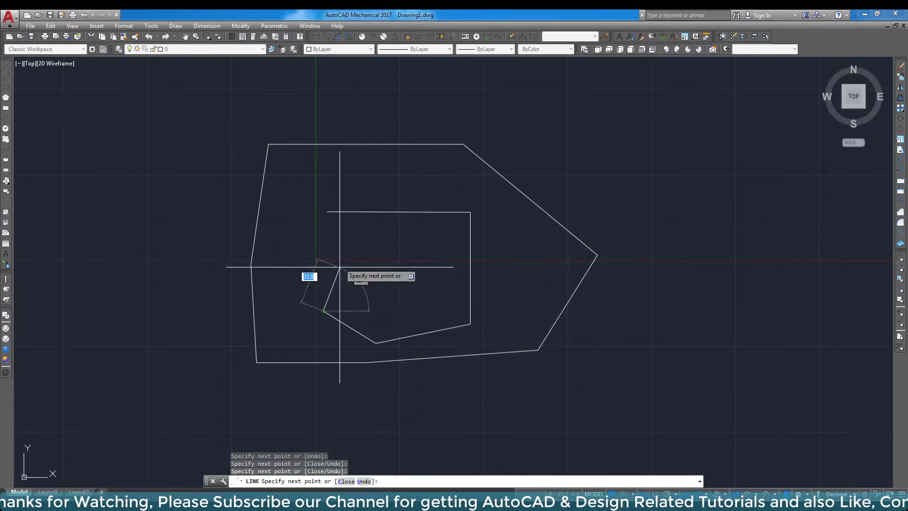
pyautogui.click(339, 267)
pyautogui.click(326, 211)
pyautogui.press('Return')
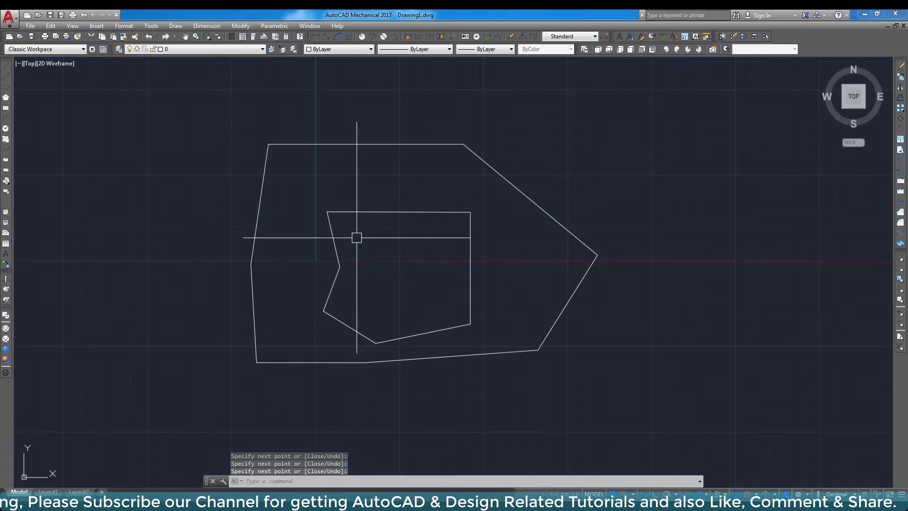
pyautogui.click(355, 211)
# - Select the inner shape's right, bottom slanted and three left-side edges individually, each showing its own grips
pyautogui.click(470, 243)
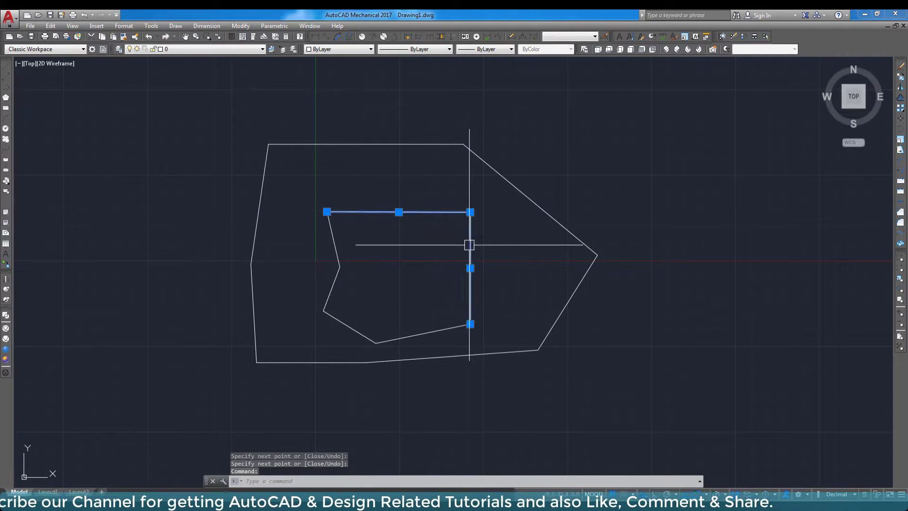
pyautogui.click(444, 330)
pyautogui.click(349, 327)
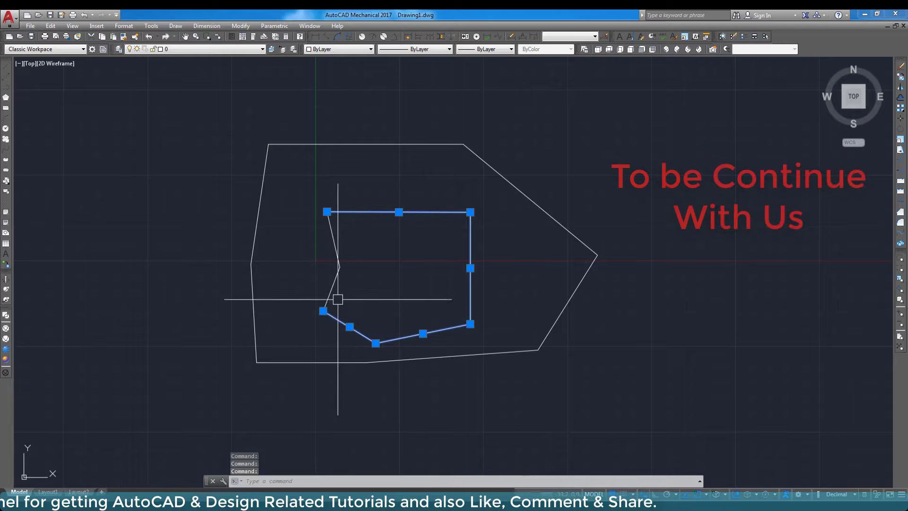
pyautogui.click(331, 288)
pyautogui.click(333, 240)
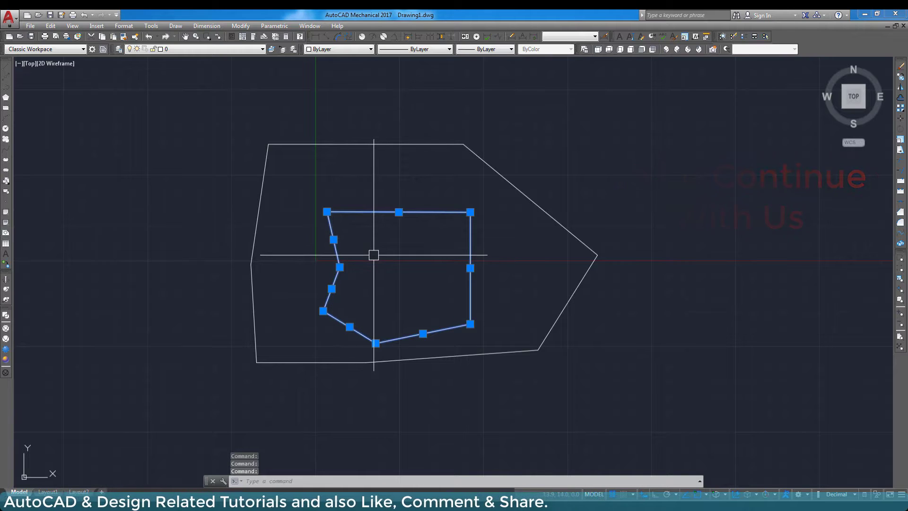